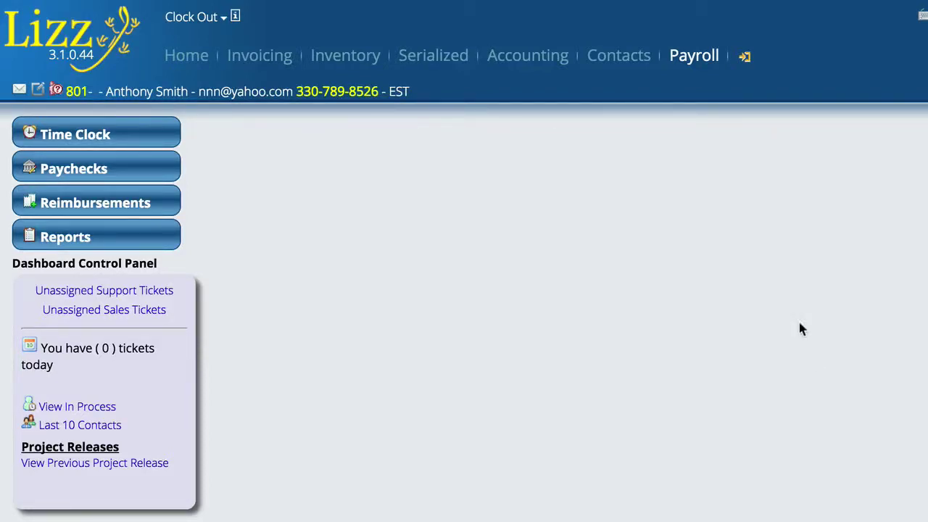
# Go to the Payroll area and expand the Paychecks options
pyautogui.click(700, 64)
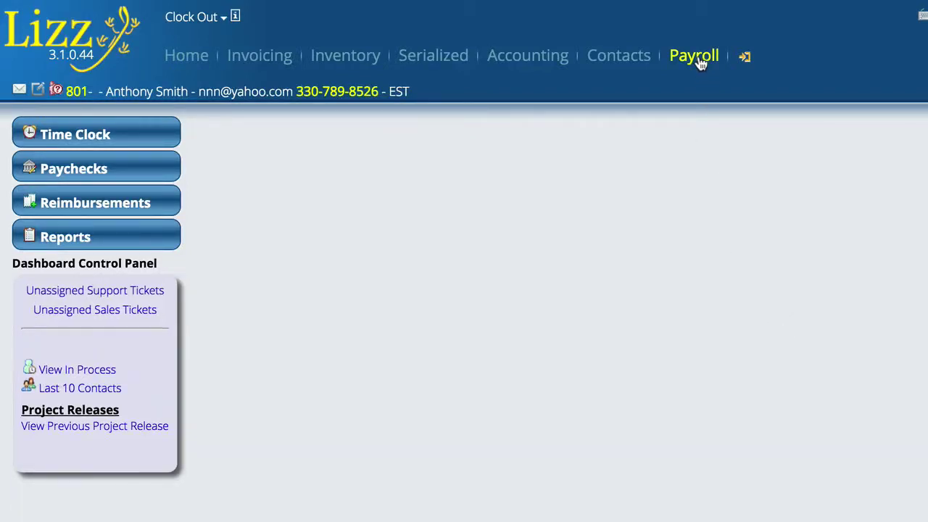
pyautogui.click(102, 170)
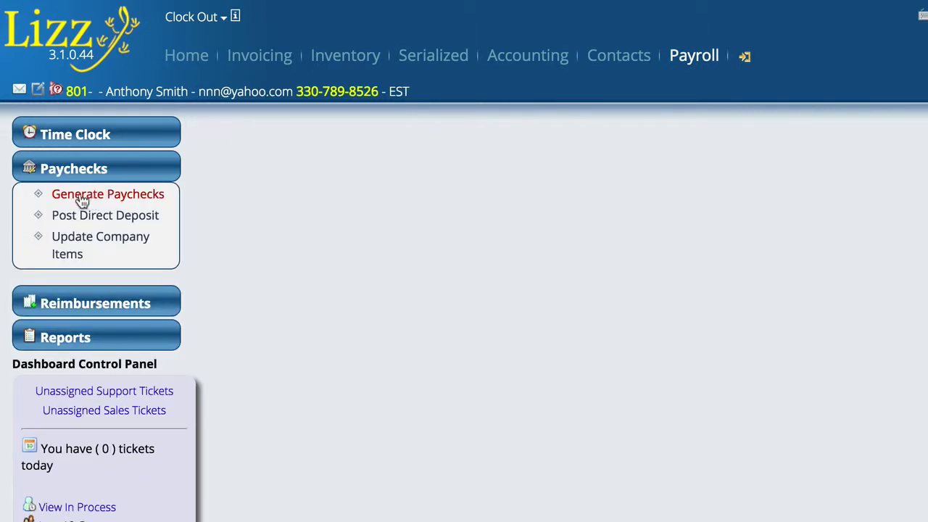
# Start Generate Paychecks and set the start date to 03/01/2015
pyautogui.click(147, 201)
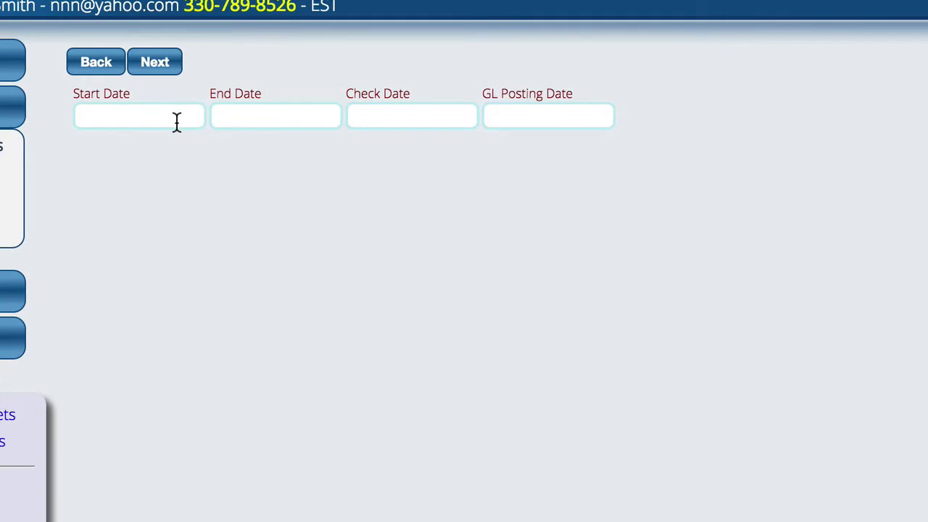
pyautogui.click(126, 118)
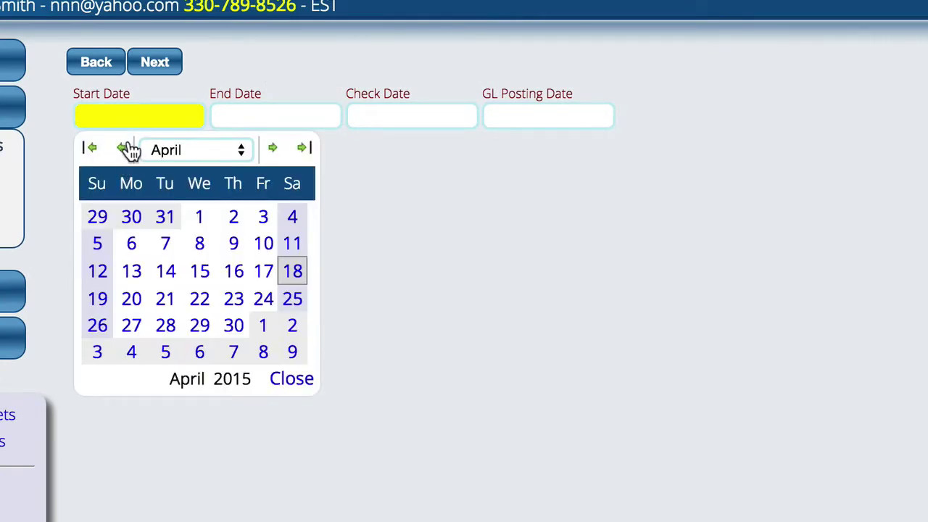
pyautogui.click(121, 148)
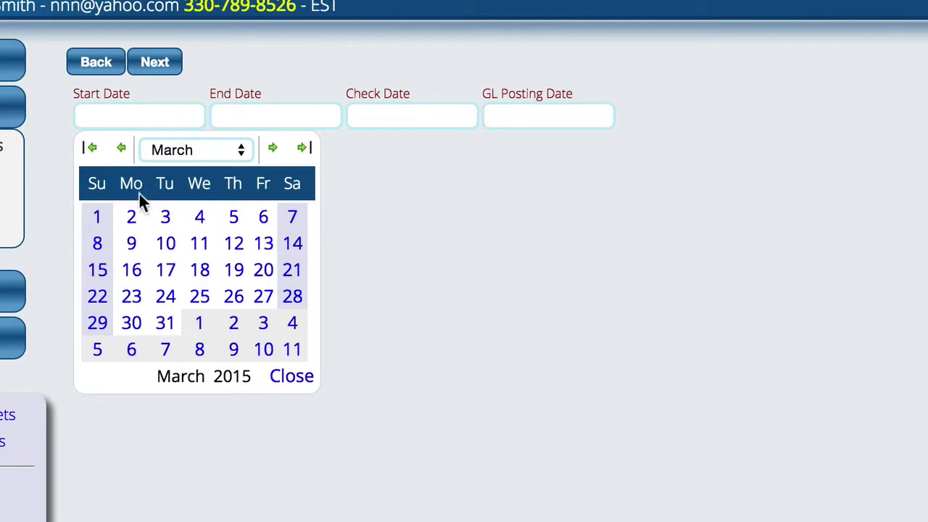
pyautogui.click(97, 220)
# Set the end date to 03/14/2015 and the check date to 04/17/2015
pyautogui.click(239, 120)
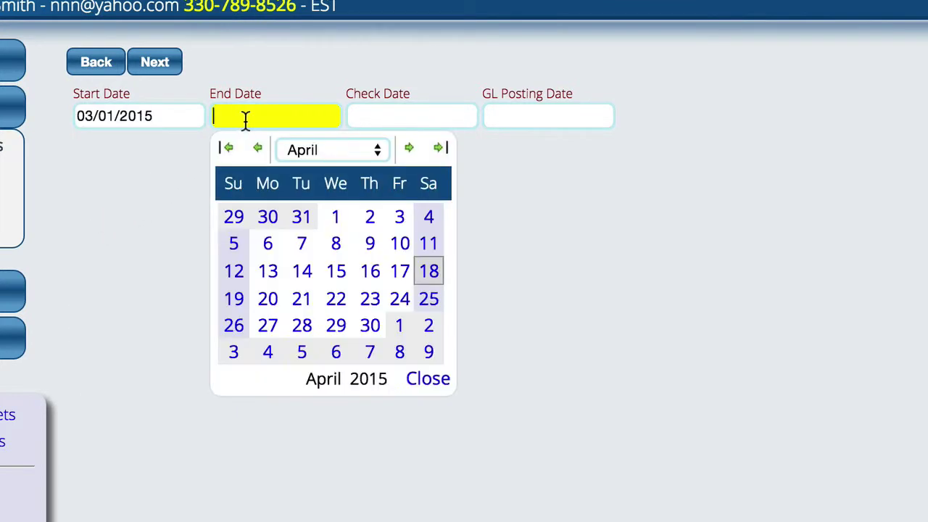
pyautogui.click(258, 149)
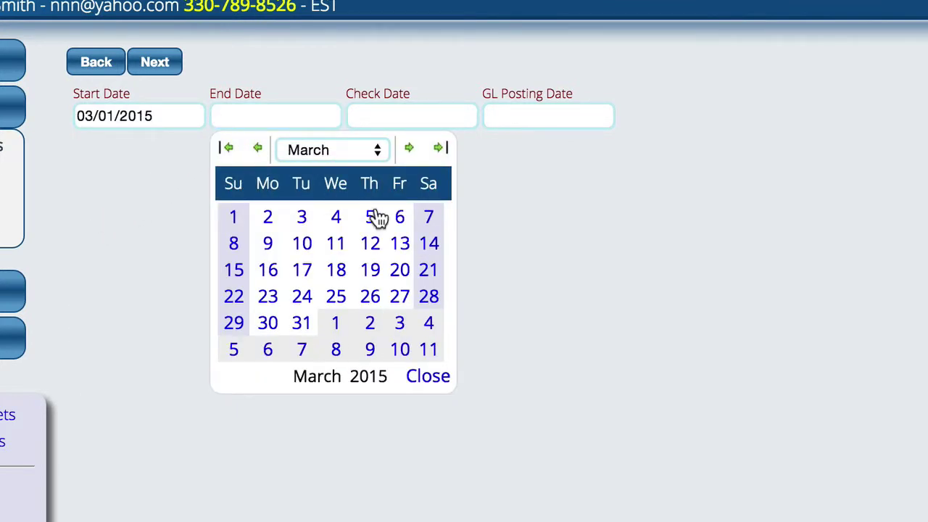
pyautogui.click(429, 246)
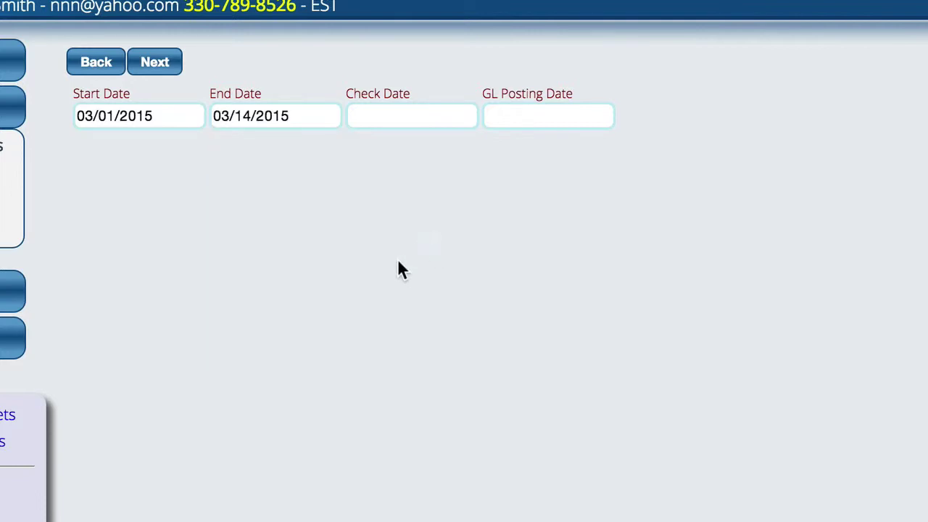
pyautogui.click(392, 118)
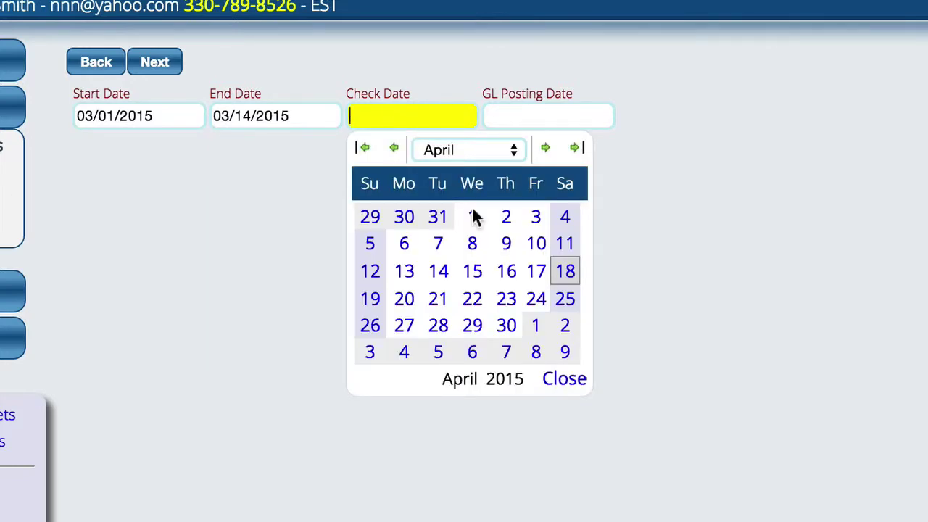
pyautogui.click(539, 271)
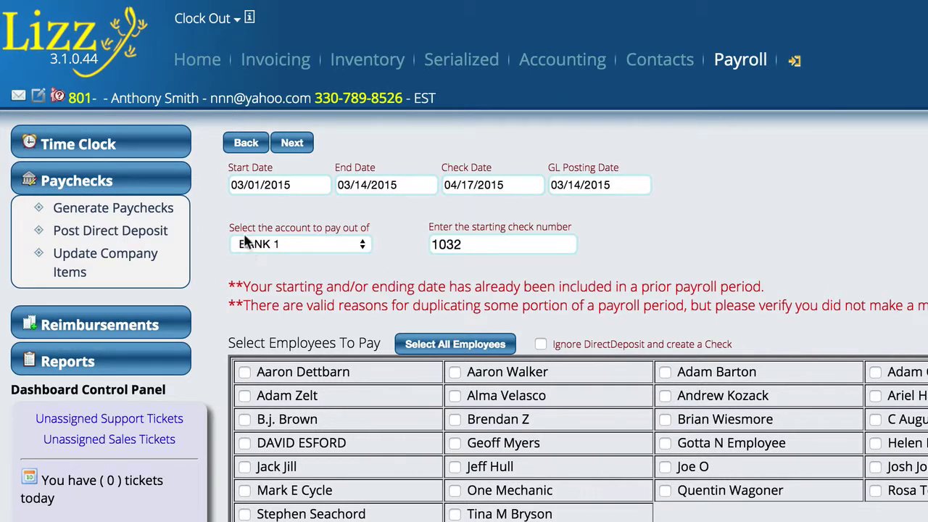
# Keep BANK 1 selected as the account to pay out of
pyautogui.click(288, 247)
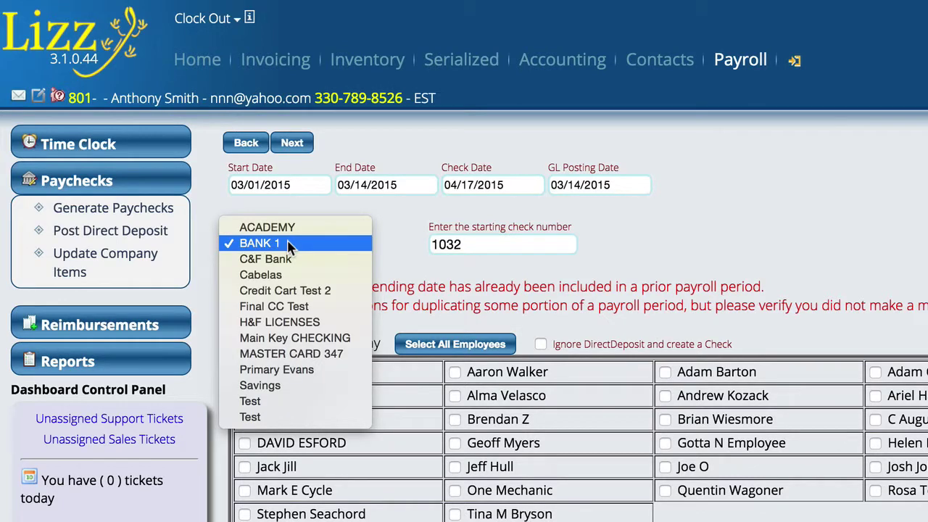
pyautogui.click(334, 245)
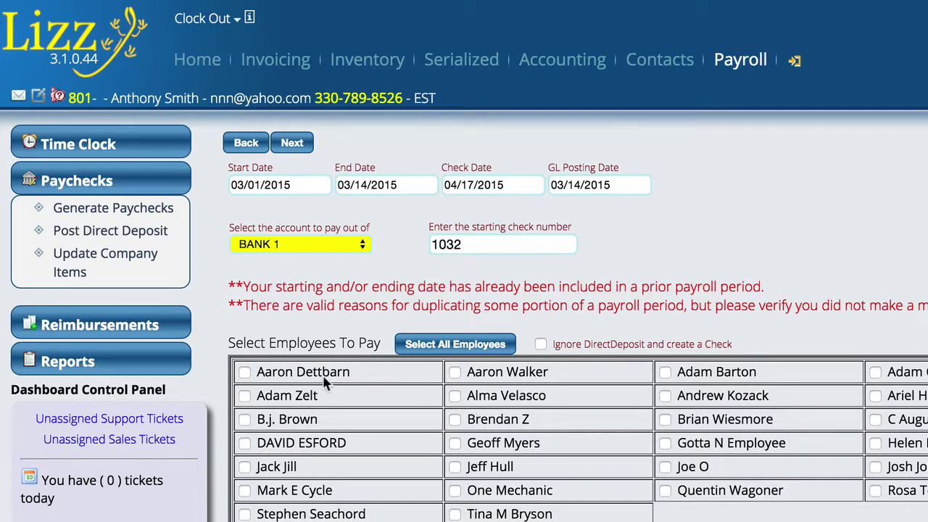
# Tick four employees in the Select Employees To Pay grid and continue to the paycheck list
pyautogui.click(454, 396)
pyautogui.click(455, 420)
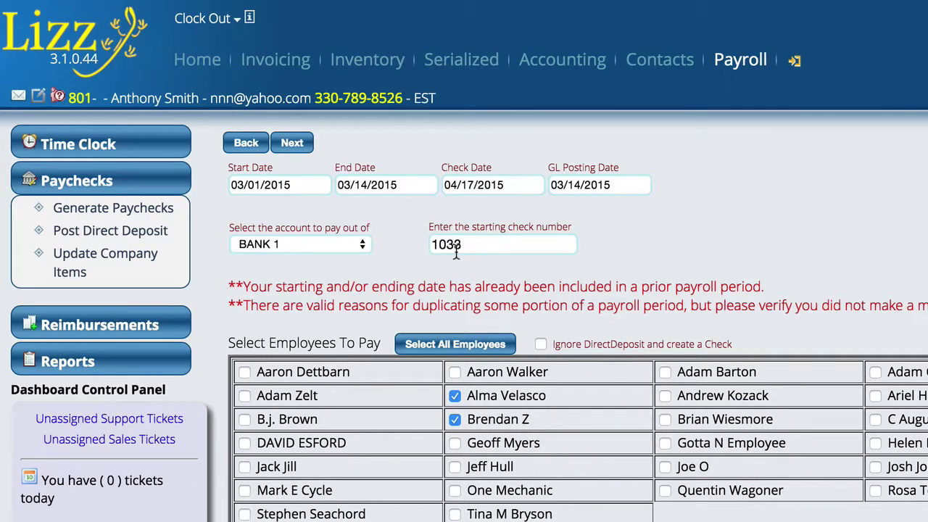
pyautogui.click(666, 420)
pyautogui.click(665, 396)
pyautogui.click(451, 348)
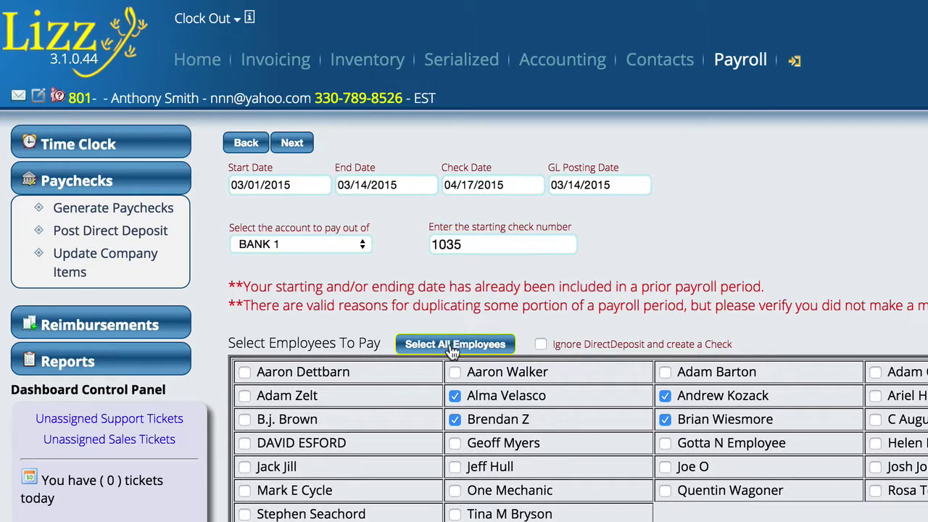
pyautogui.click(291, 144)
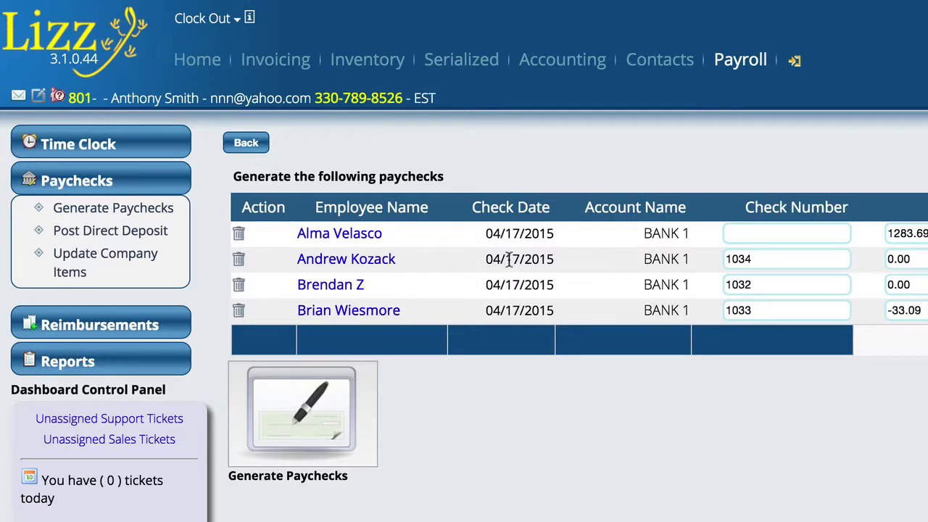
# Enter 40 hourly hours on check 1034, giving $400.00 earnings and $355.50 net
pyautogui.click(363, 267)
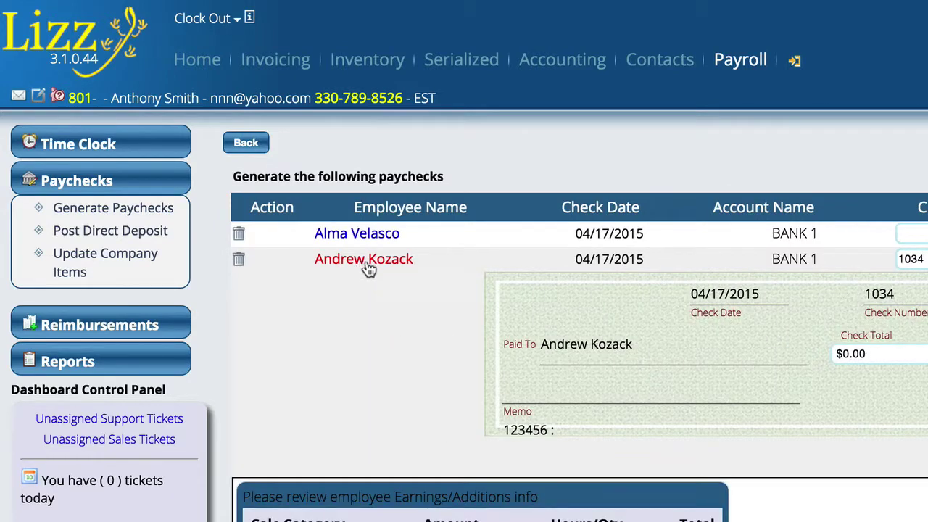
pyautogui.scroll(-4, 344, 307)
pyautogui.click(583, 280)
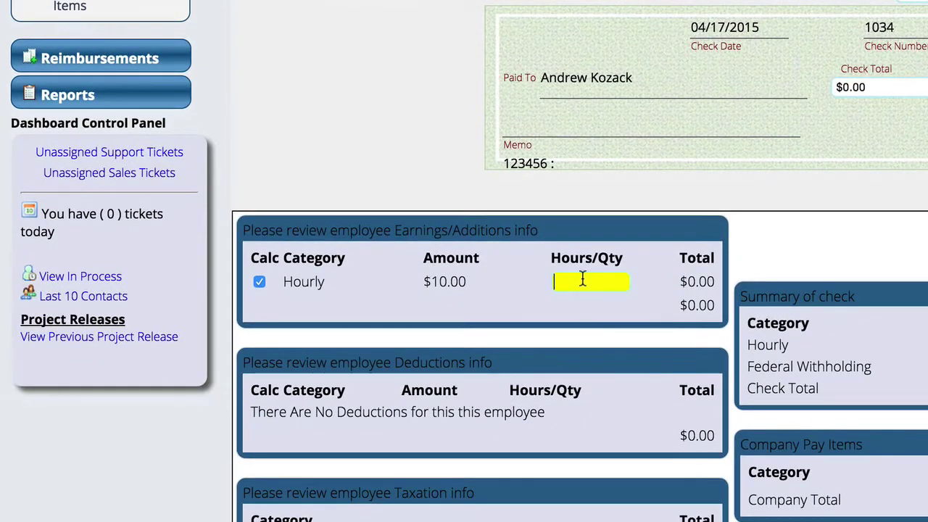
pyautogui.write('40')
pyautogui.click(513, 262)
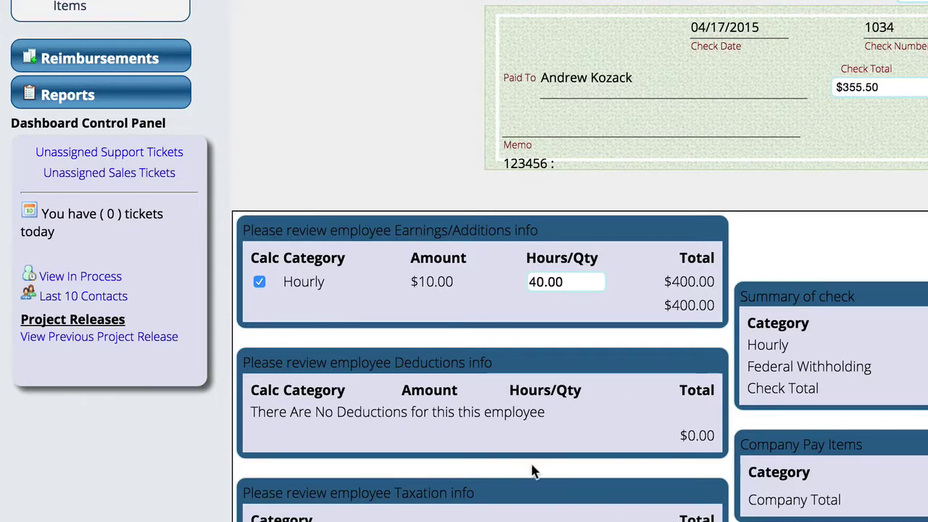
pyautogui.scroll(2, 530, 467)
pyautogui.scroll(-2, 530, 468)
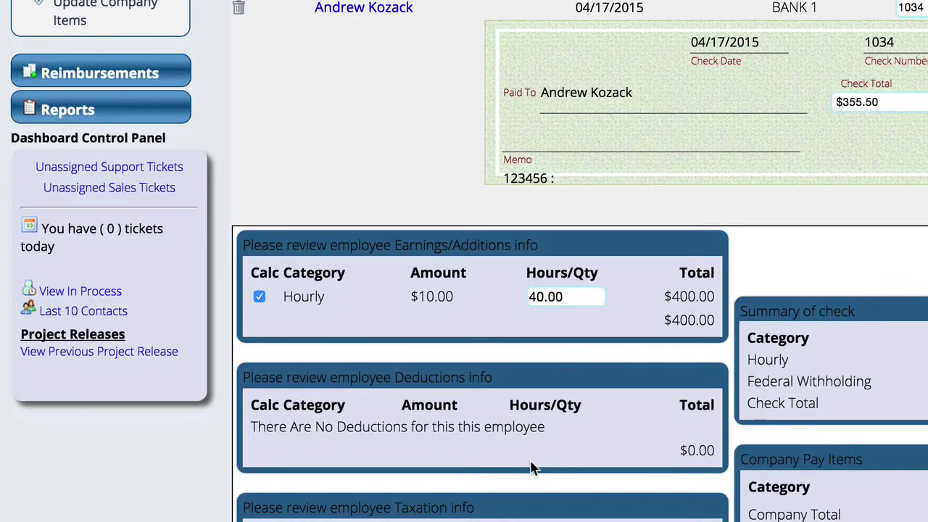
pyautogui.scroll(2, 530, 467)
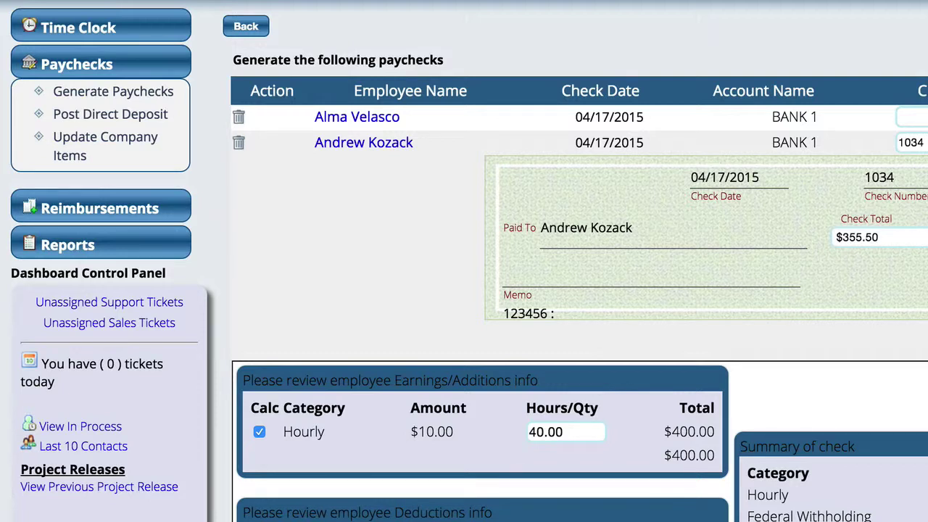
# Enter 40 hourly hours on the third paycheck, check 1032
pyautogui.click(335, 145)
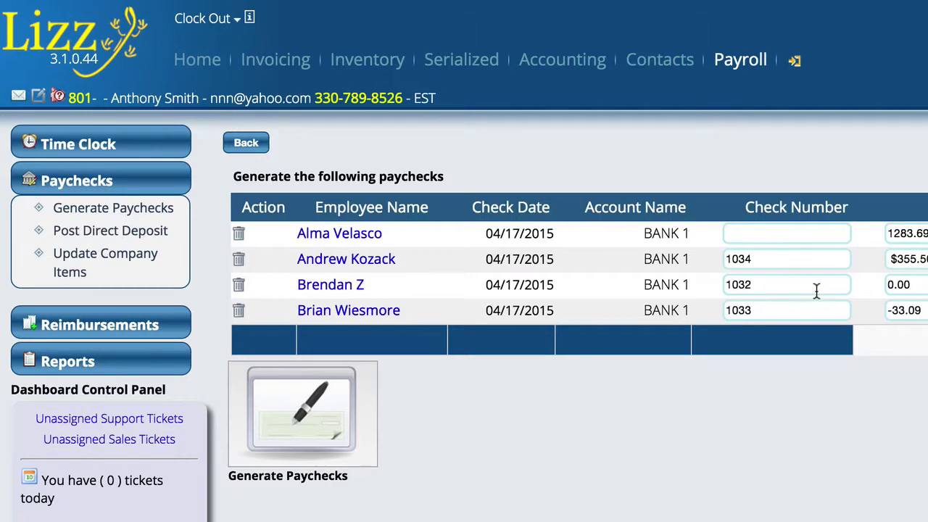
pyautogui.click(330, 285)
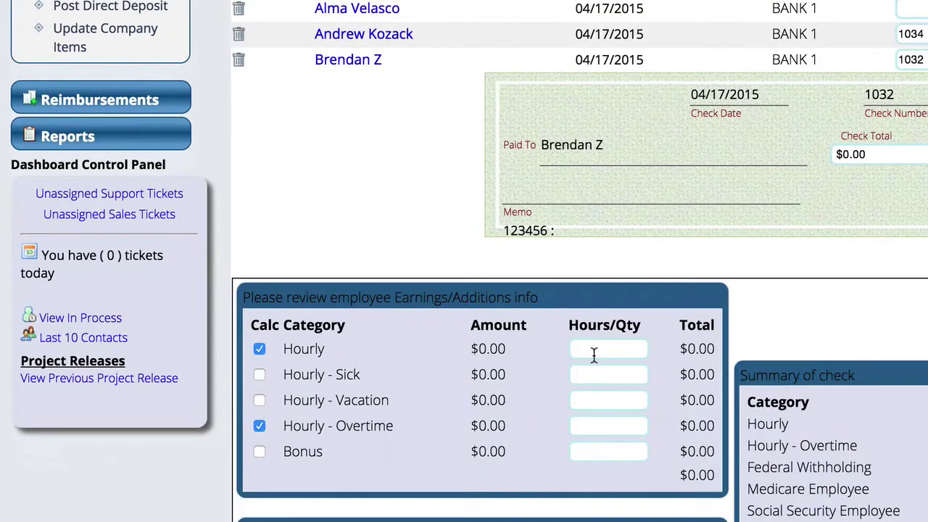
pyautogui.click(595, 353)
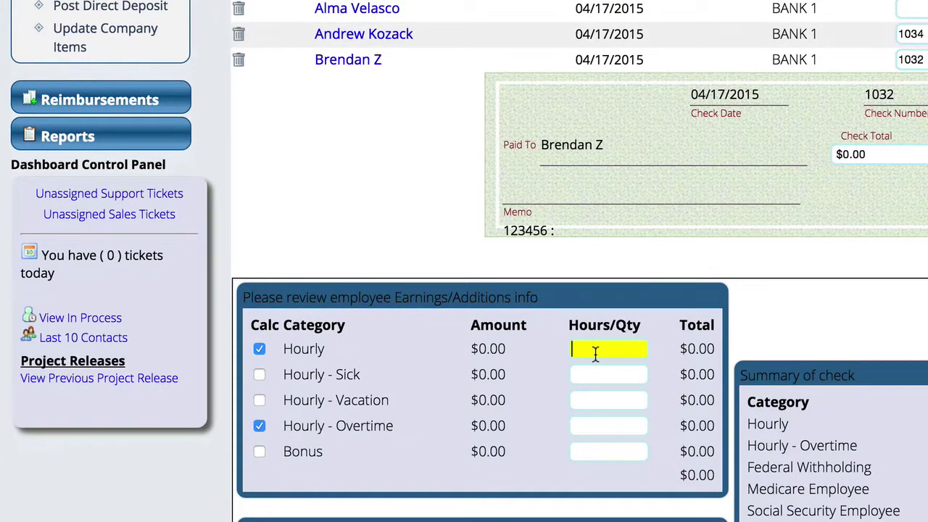
pyautogui.write('40')
pyautogui.press('Tab')
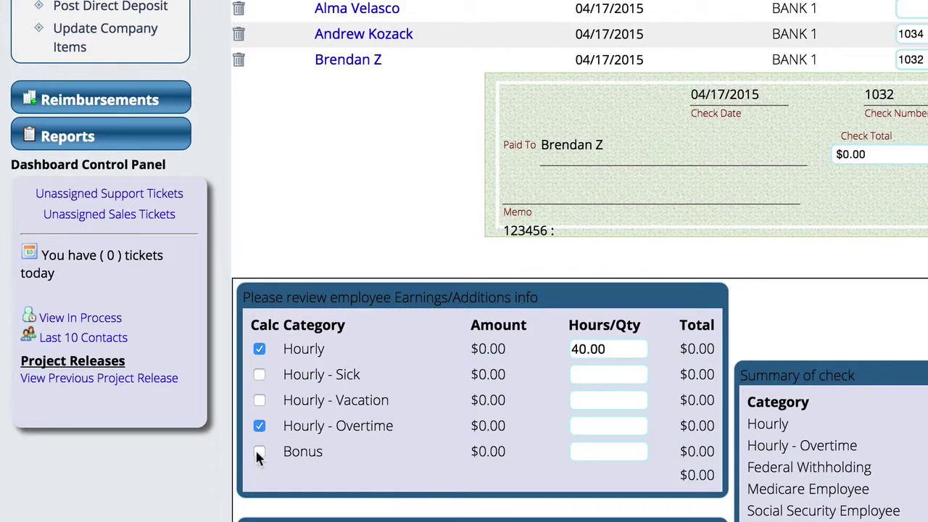
# Add a 100.00 Bonus to check 1032 and review its Deductions and Taxation panels
pyautogui.click(614, 451)
pyautogui.write('100')
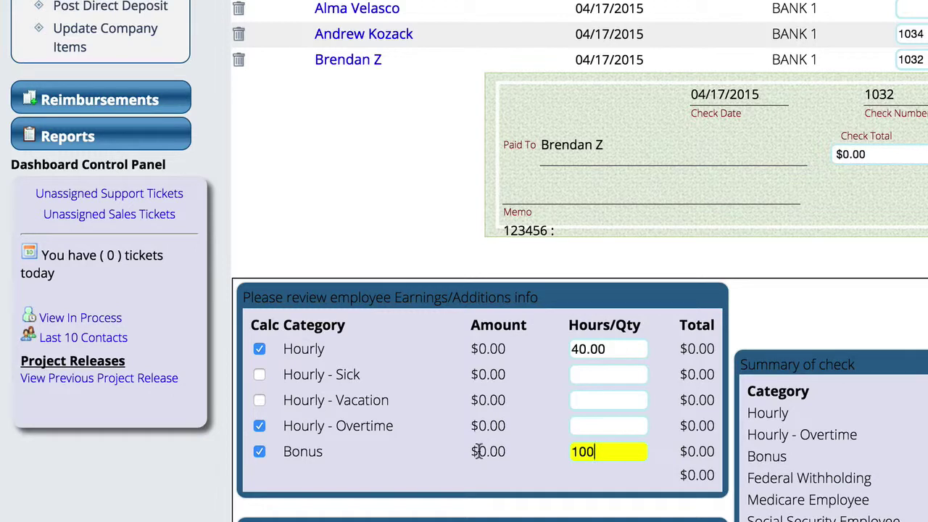
pyautogui.click(622, 431)
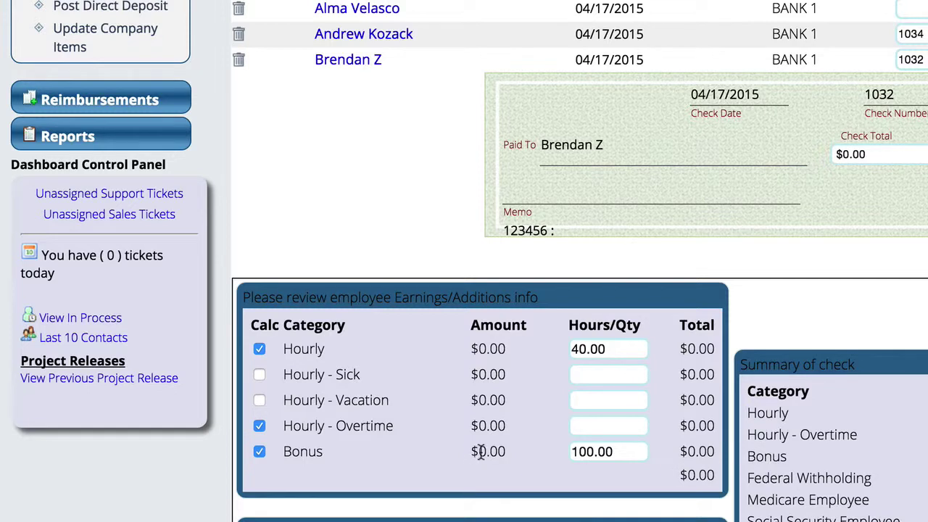
pyautogui.moveTo(671, 458); pyautogui.dragTo(586, 451)
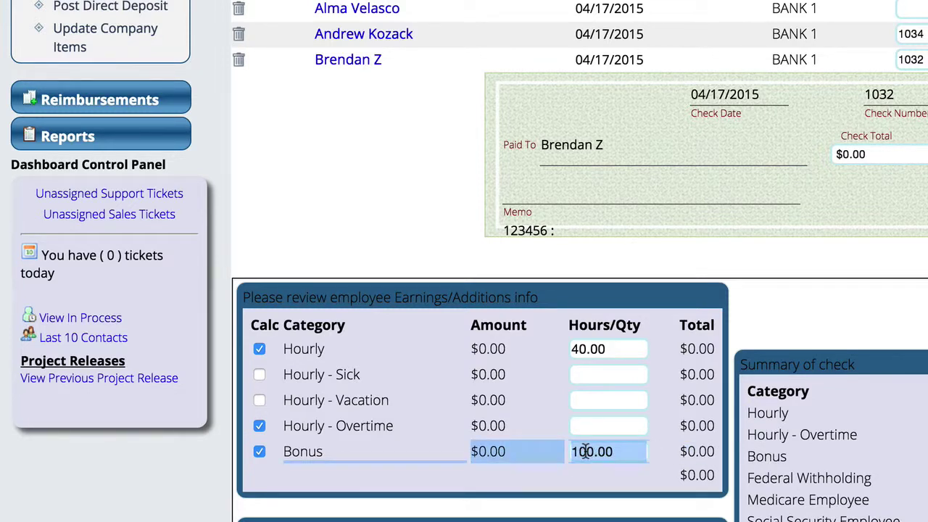
pyautogui.click(673, 444)
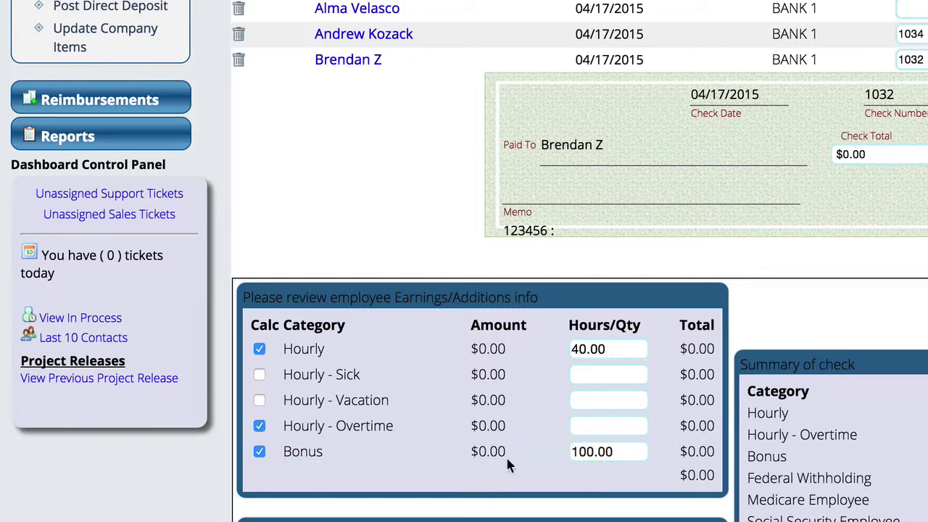
pyautogui.scroll(-3, 507, 462)
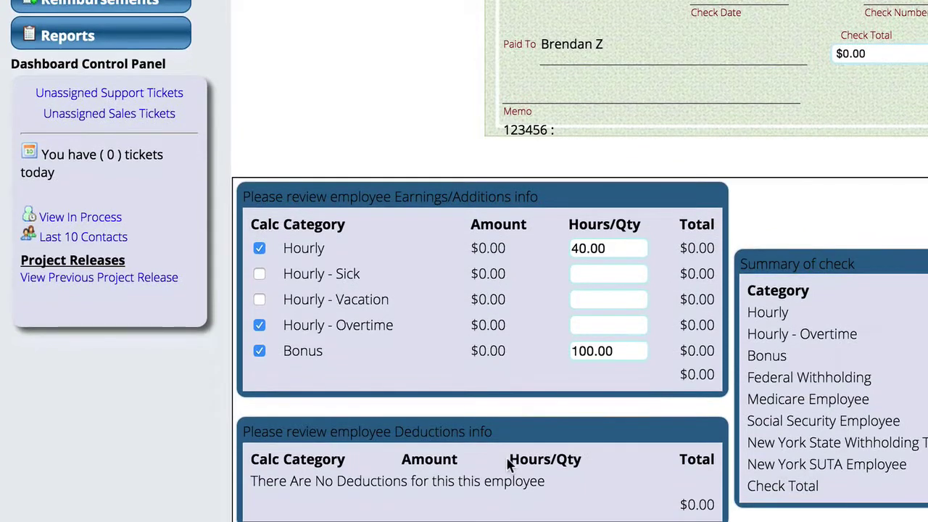
pyautogui.scroll(-2, 507, 465)
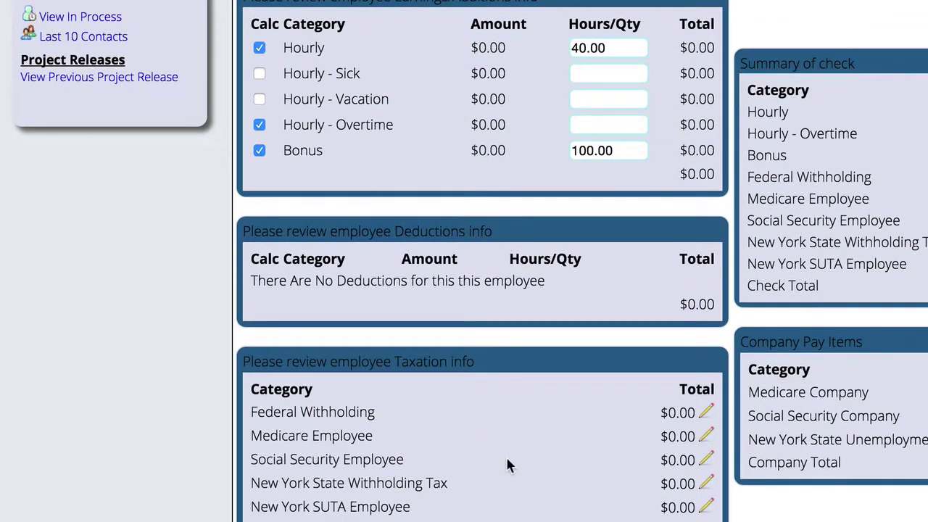
pyautogui.scroll(4, 508, 465)
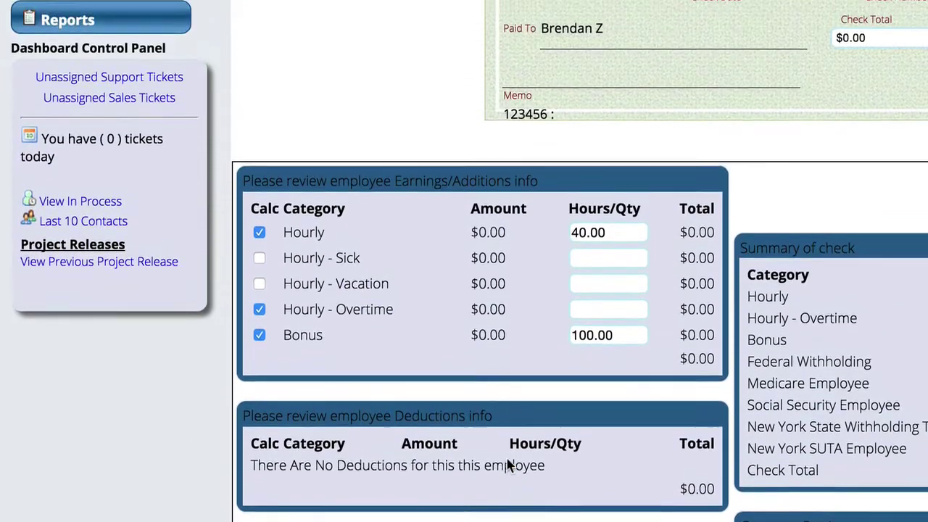
pyautogui.scroll(-4, 508, 465)
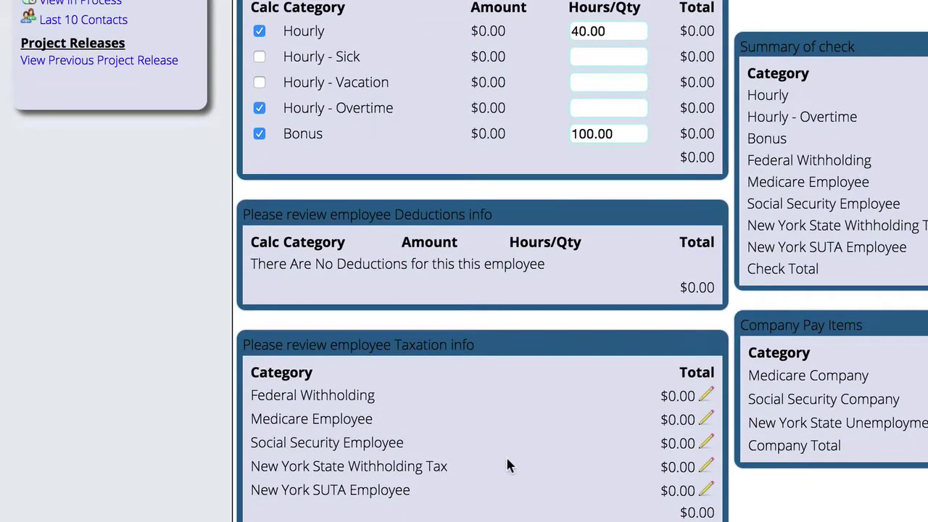
pyautogui.scroll(8, 869, 370)
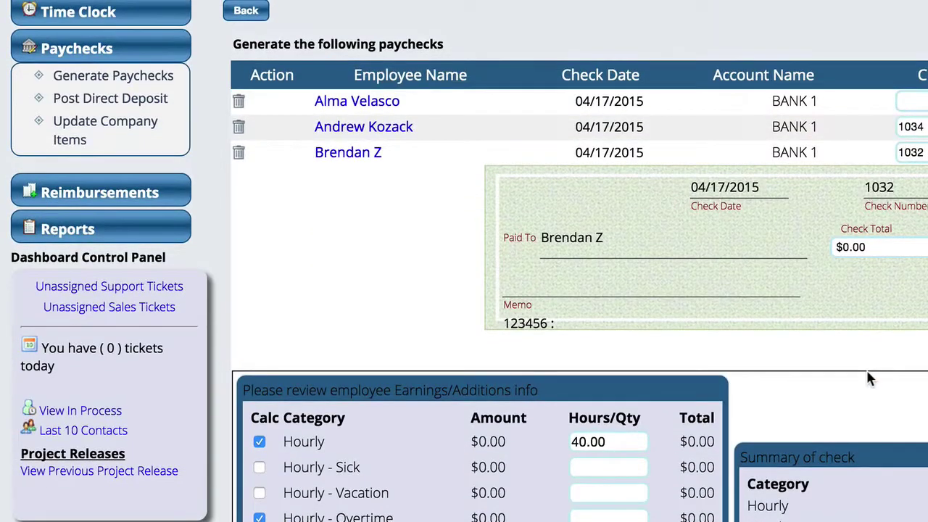
# Collapse check 1032's preview to show all four paychecks with their amounts
pyautogui.click(354, 154)
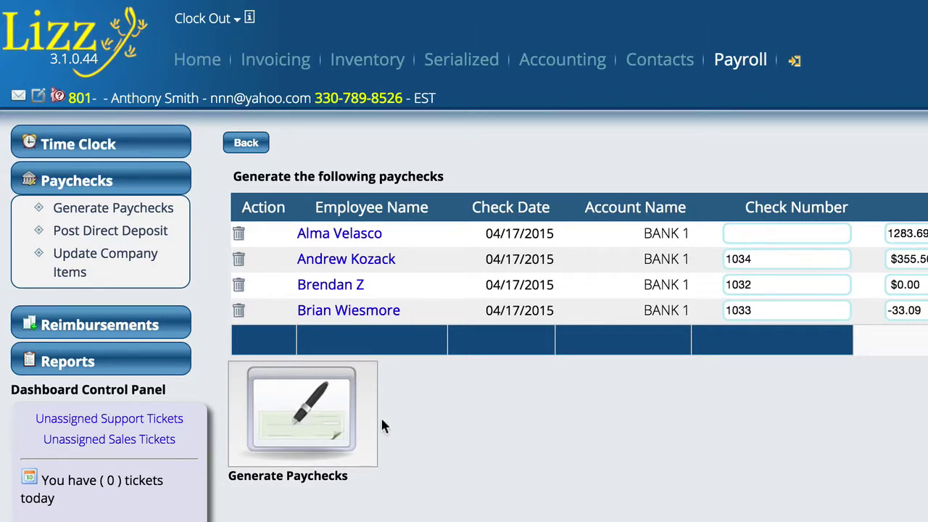
# Try generating the paychecks and dismiss the Error 13499 messages
pyautogui.click(297, 416)
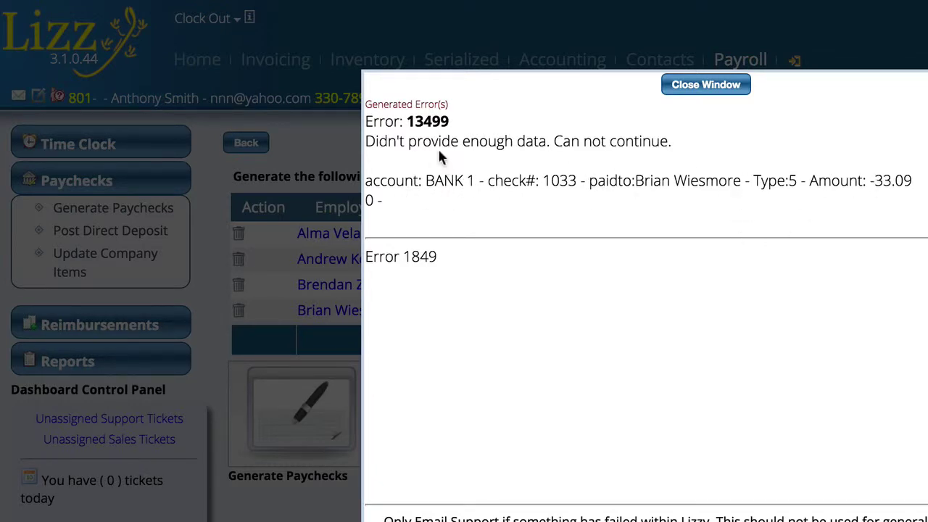
pyautogui.click(706, 85)
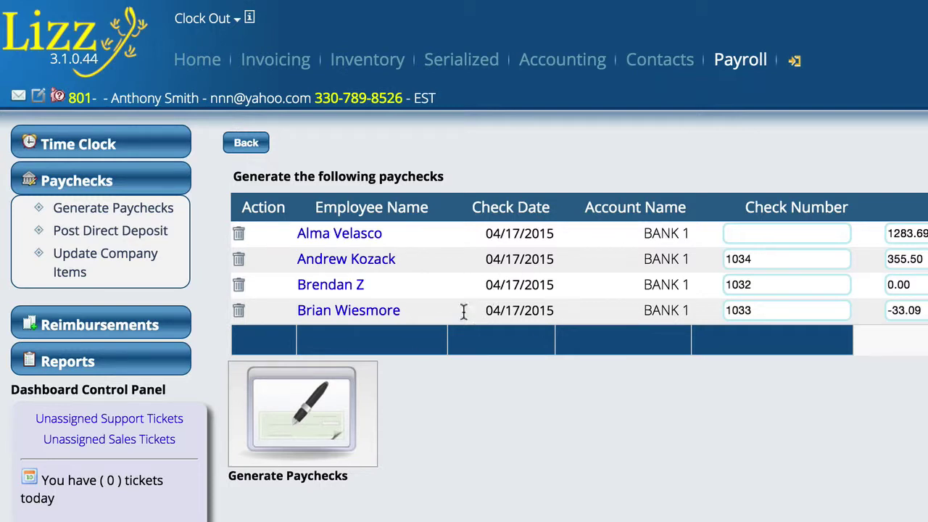
pyautogui.click(314, 410)
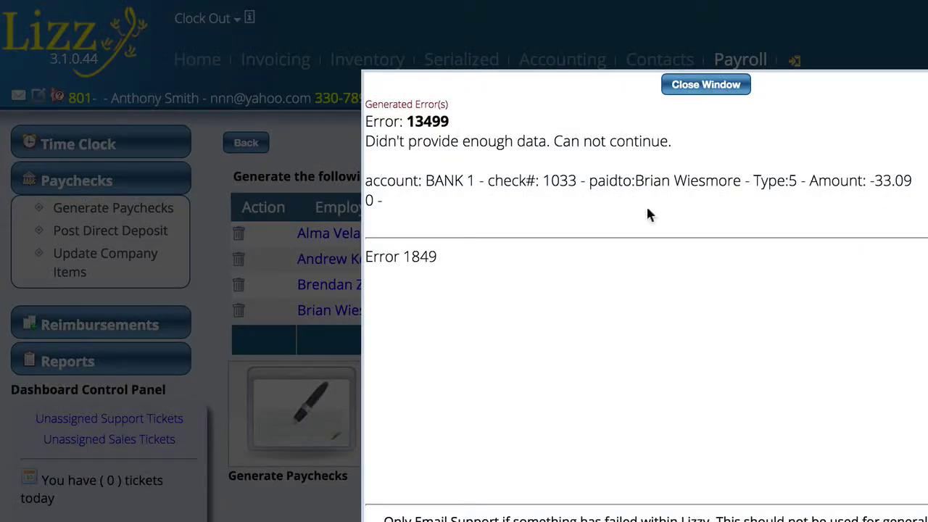
pyautogui.click(712, 85)
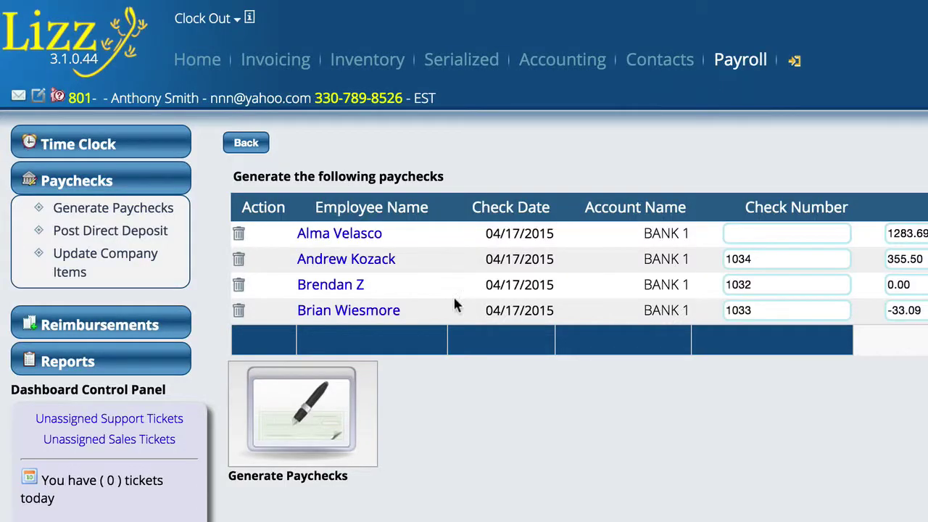
# Delete the -33.09 paycheck, generate the remaining three, and go to Accounting
pyautogui.click(240, 314)
pyautogui.click(812, 191)
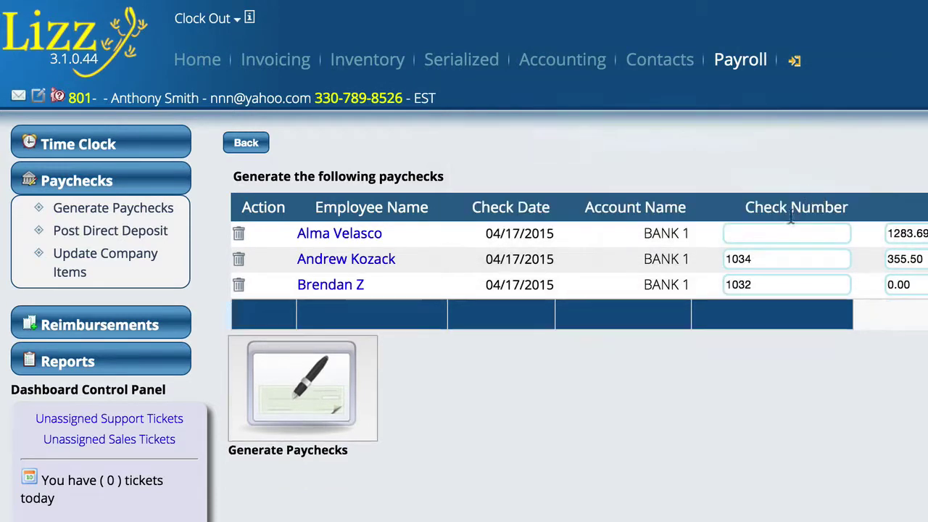
pyautogui.click(301, 389)
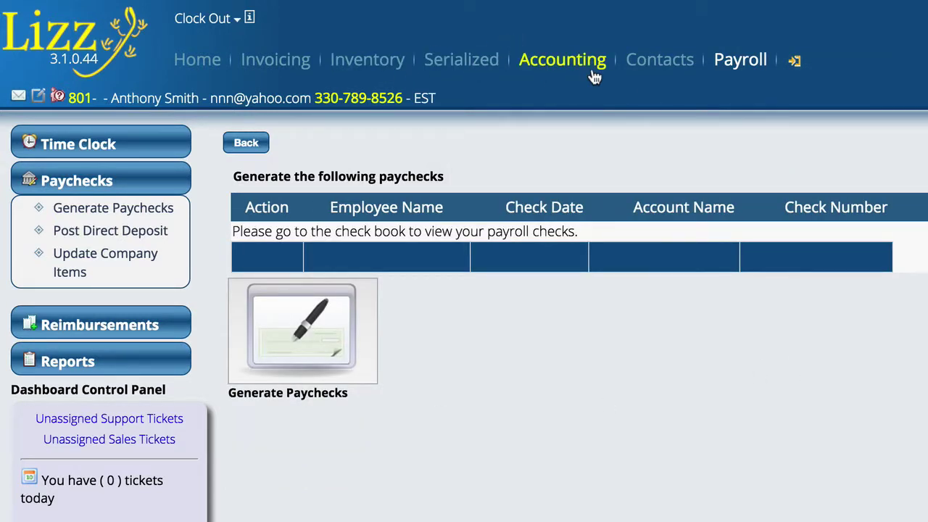
pyautogui.click(566, 72)
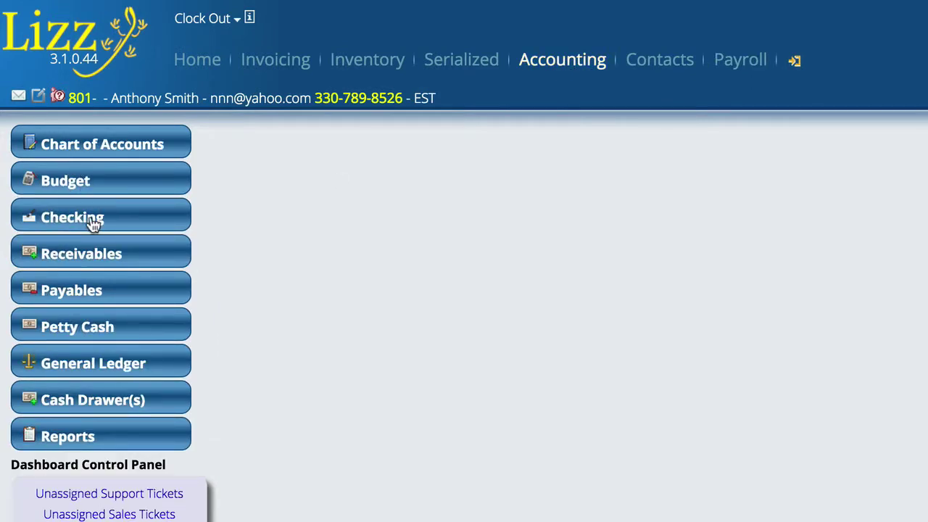
# Open the Checking register and expand payroll check 1034
pyautogui.click(93, 220)
pyautogui.click(79, 247)
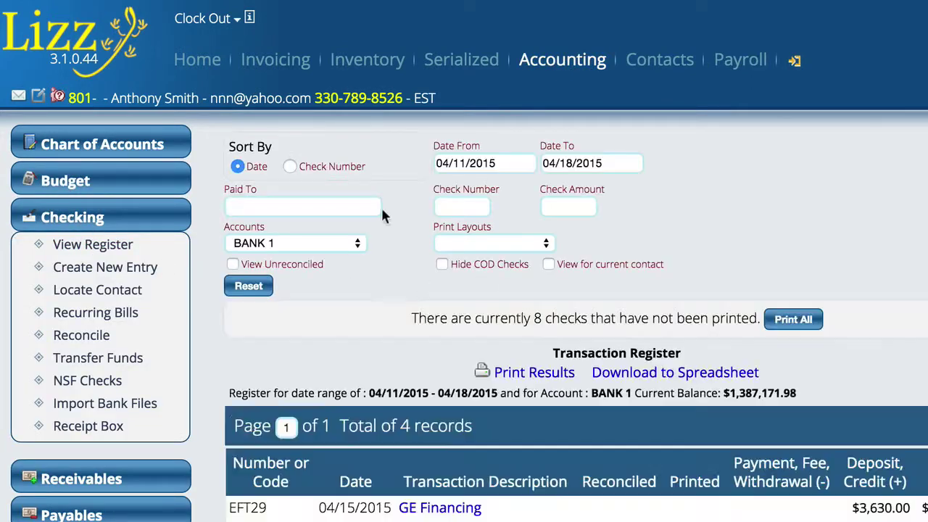
pyautogui.scroll(-4, 341, 299)
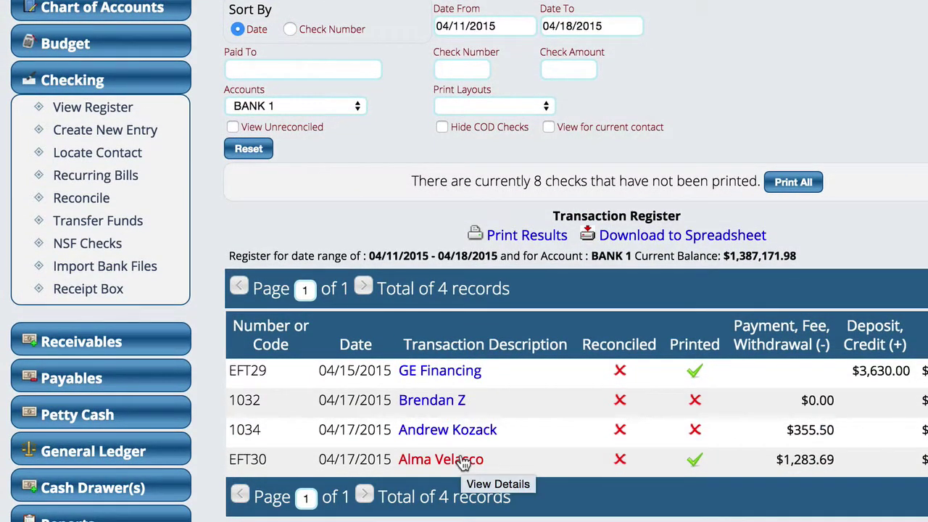
pyautogui.click(412, 435)
# Show check 1034's five GL hits: BANK 1 credited, Payroll Flush Account debited $355.50
pyautogui.scroll(-5, 538, 443)
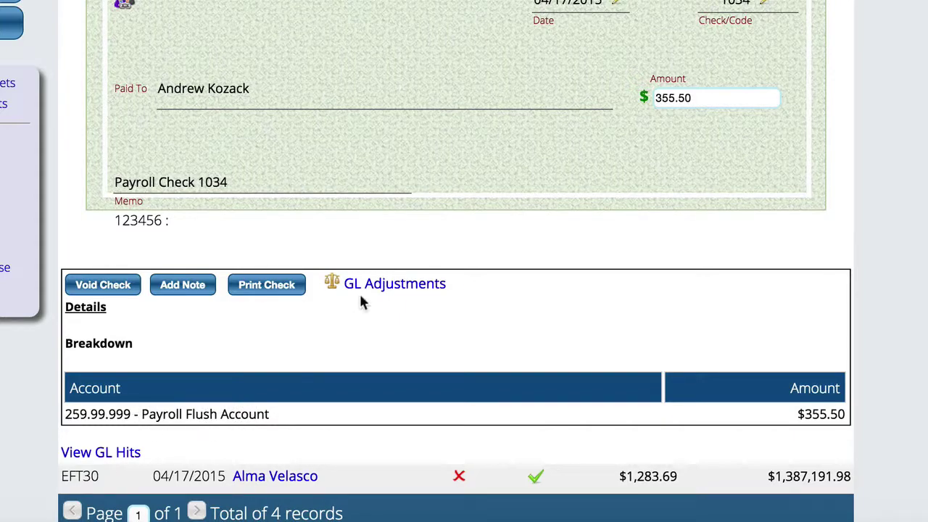
pyautogui.click(382, 284)
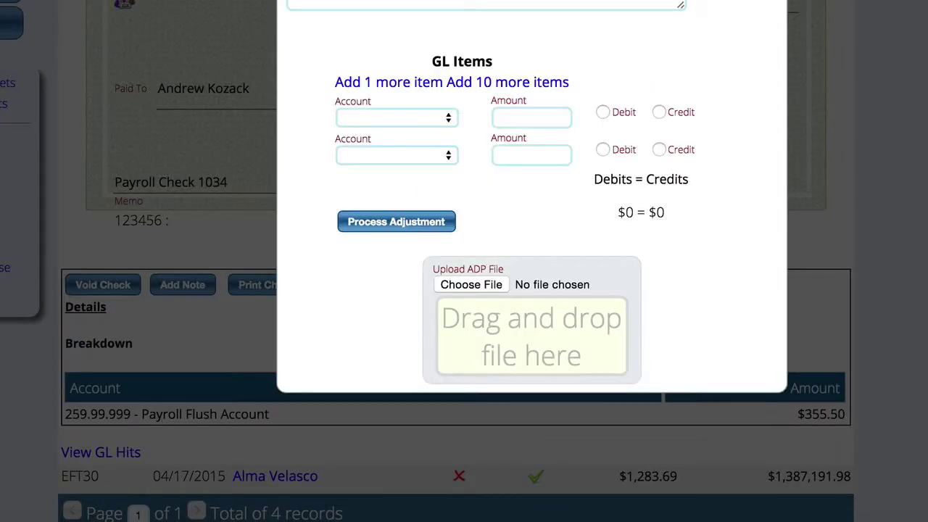
pyautogui.press('Escape')
pyautogui.scroll(-1, 486, 143)
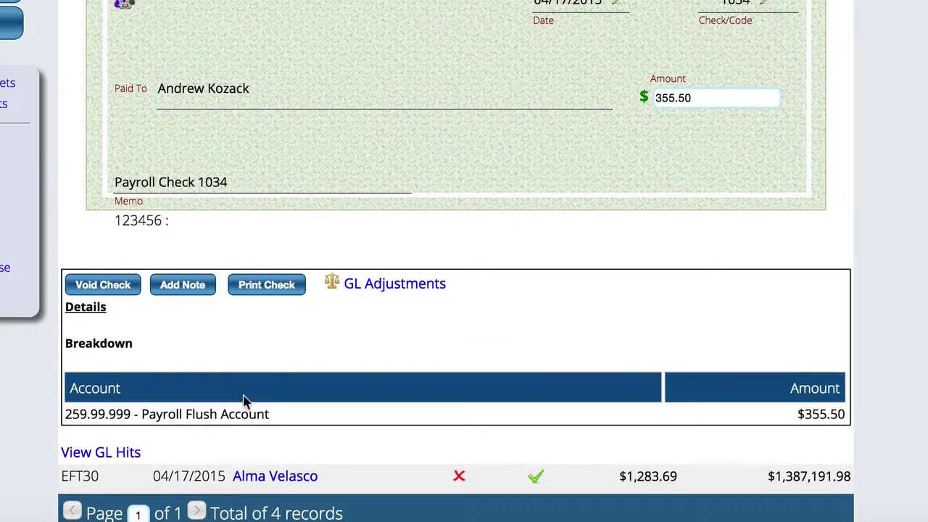
pyautogui.click(105, 452)
pyautogui.scroll(-7, 609, 319)
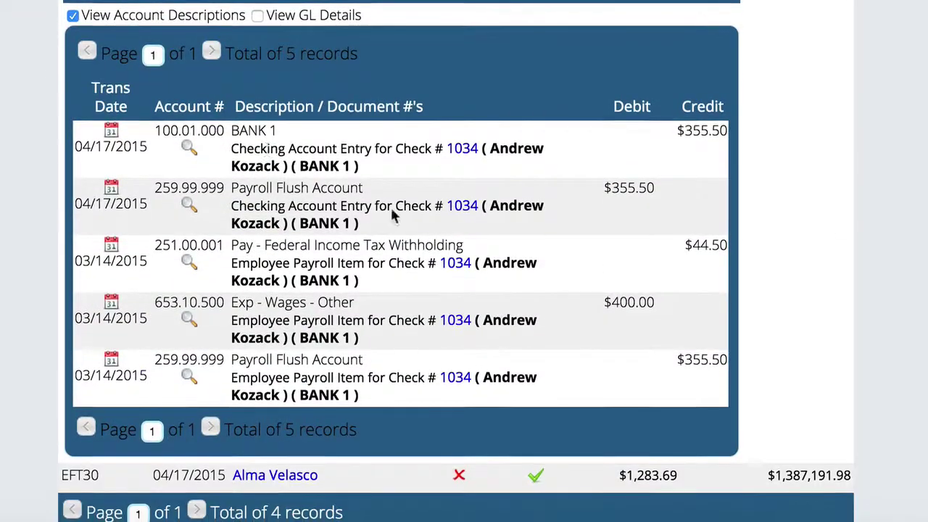